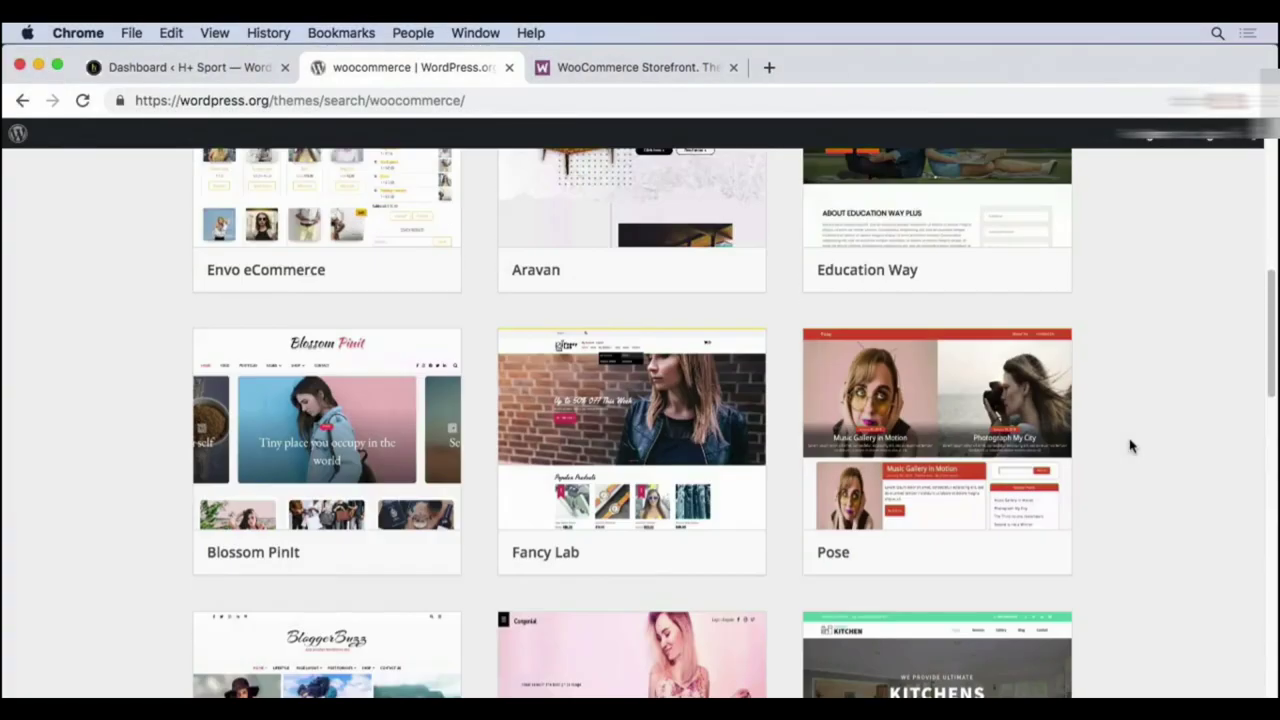
scroll(1129, 445, "down", 8)
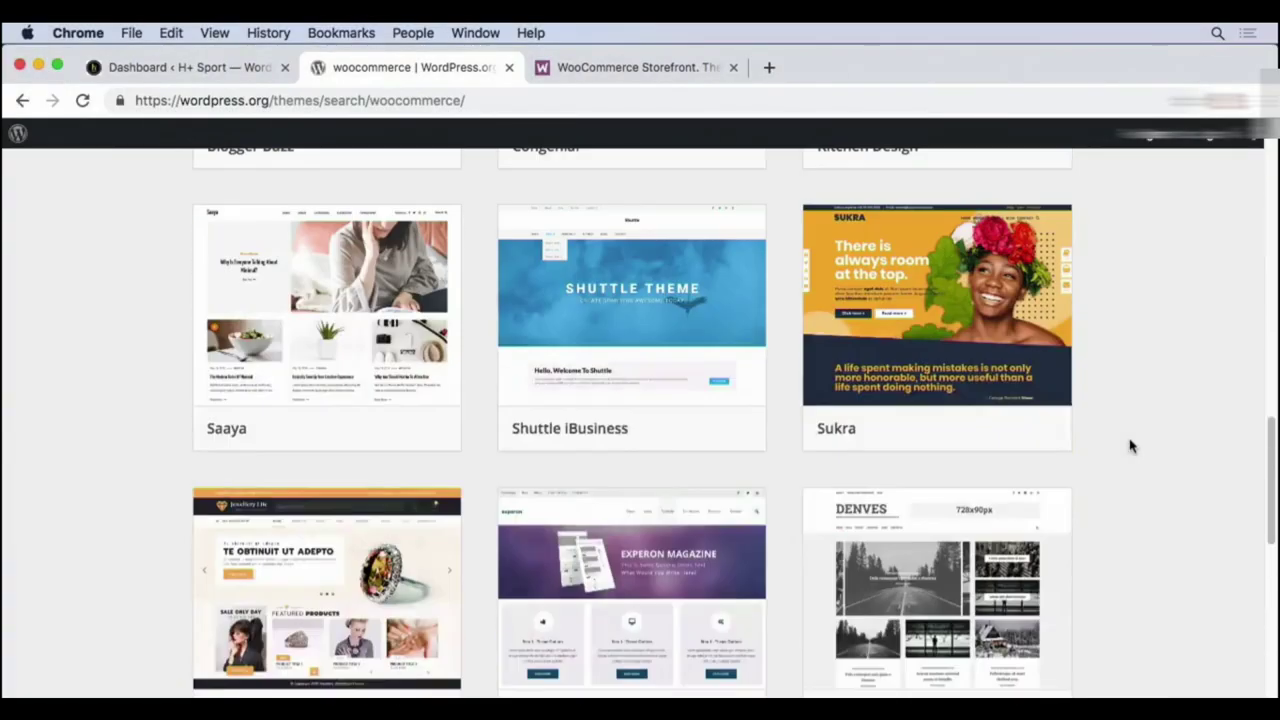
scroll(1129, 445, "down", 3)
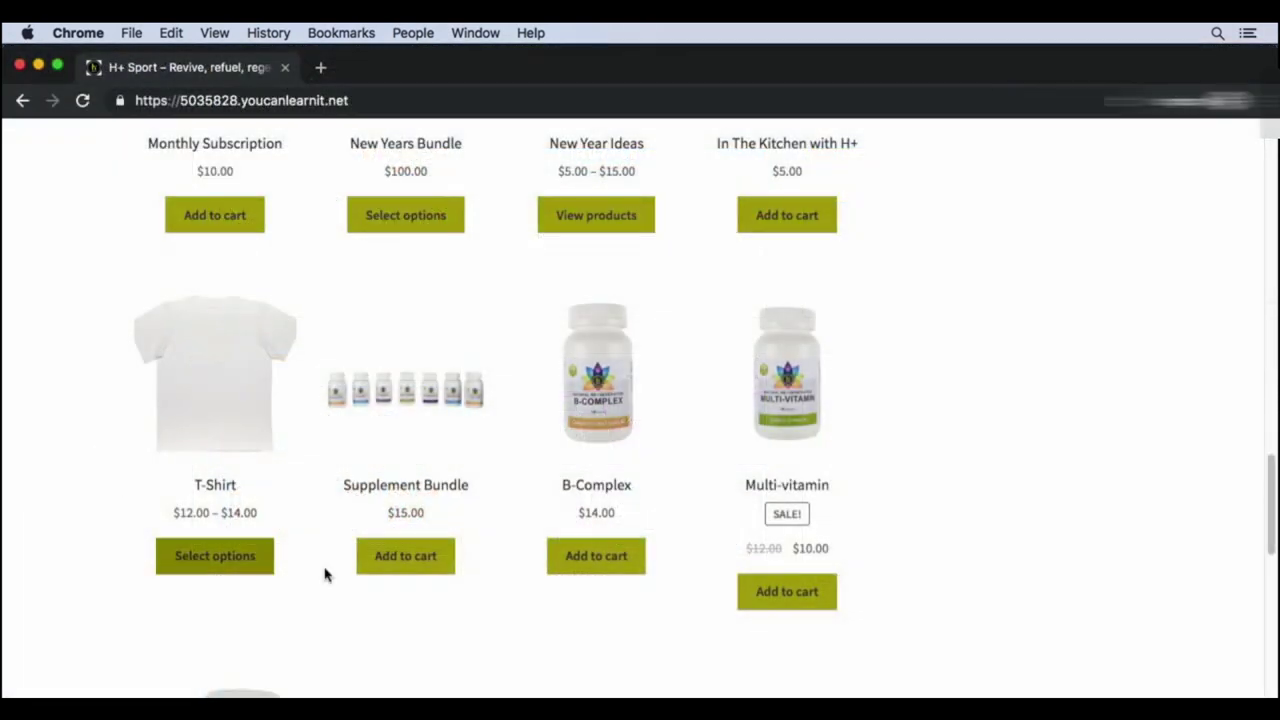
left_click(615, 396)
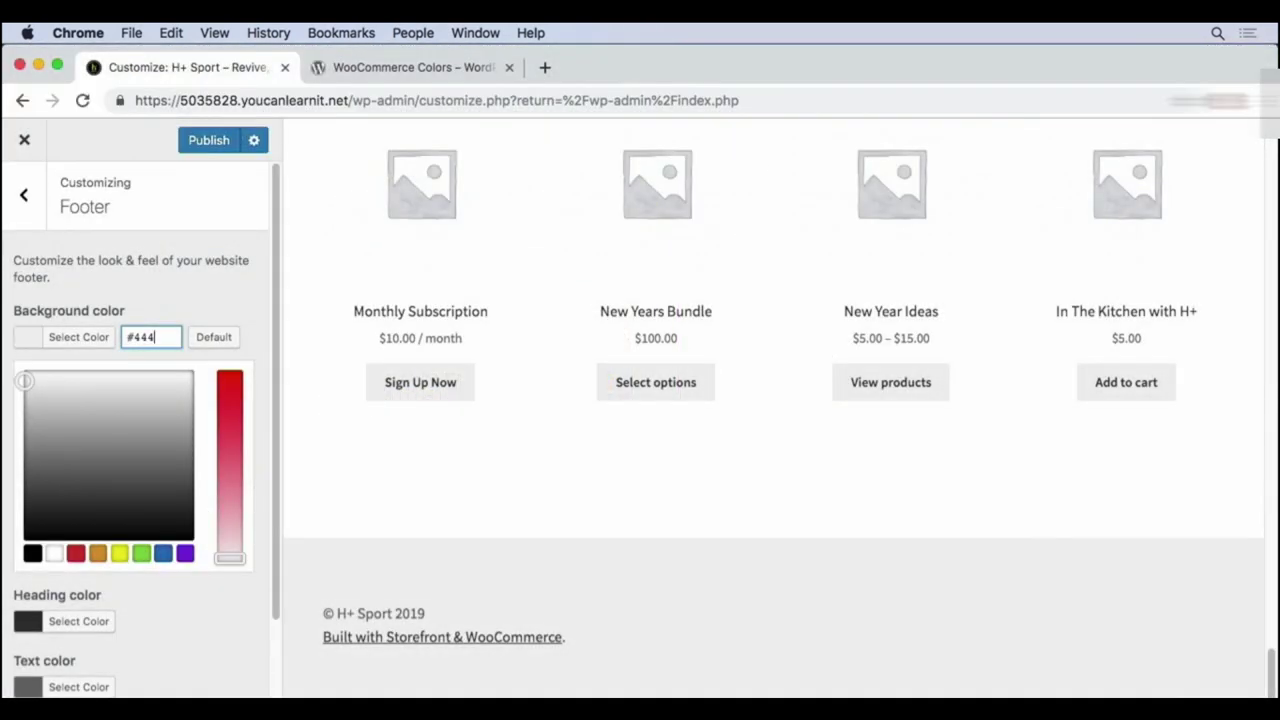
type("4444")
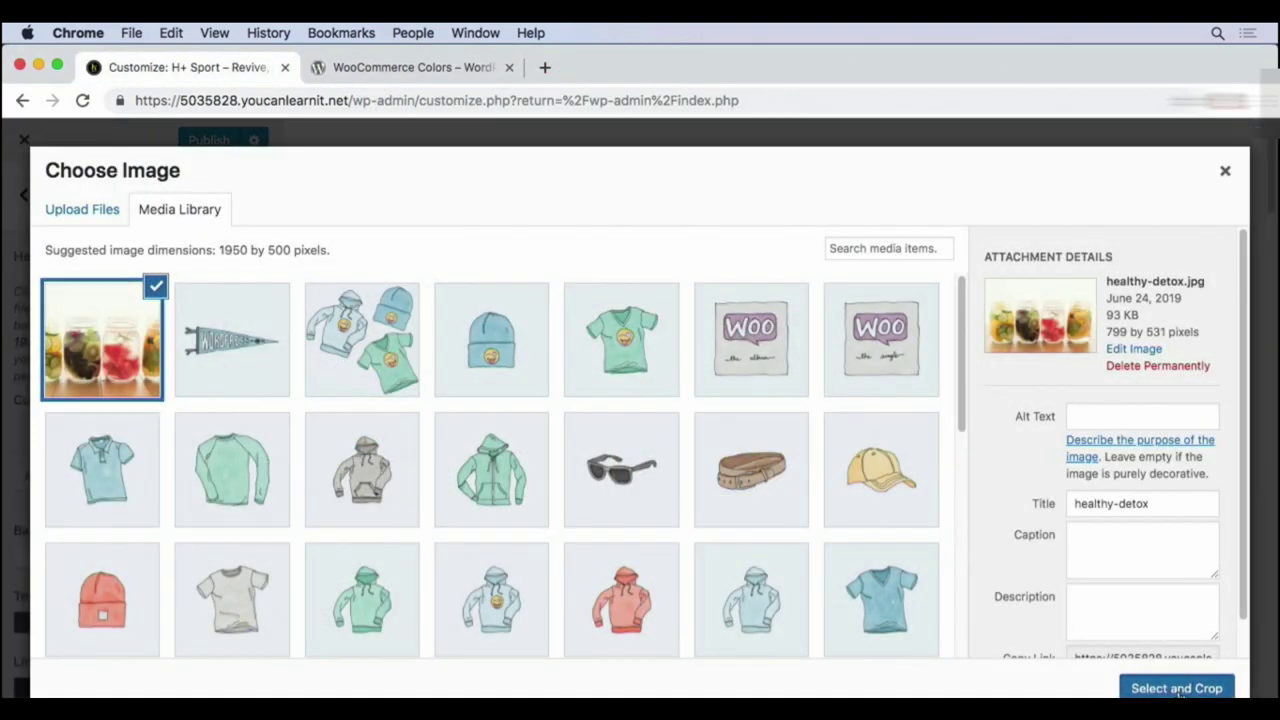
left_click(1172, 689)
left_click_drag(692, 320, 709, 434)
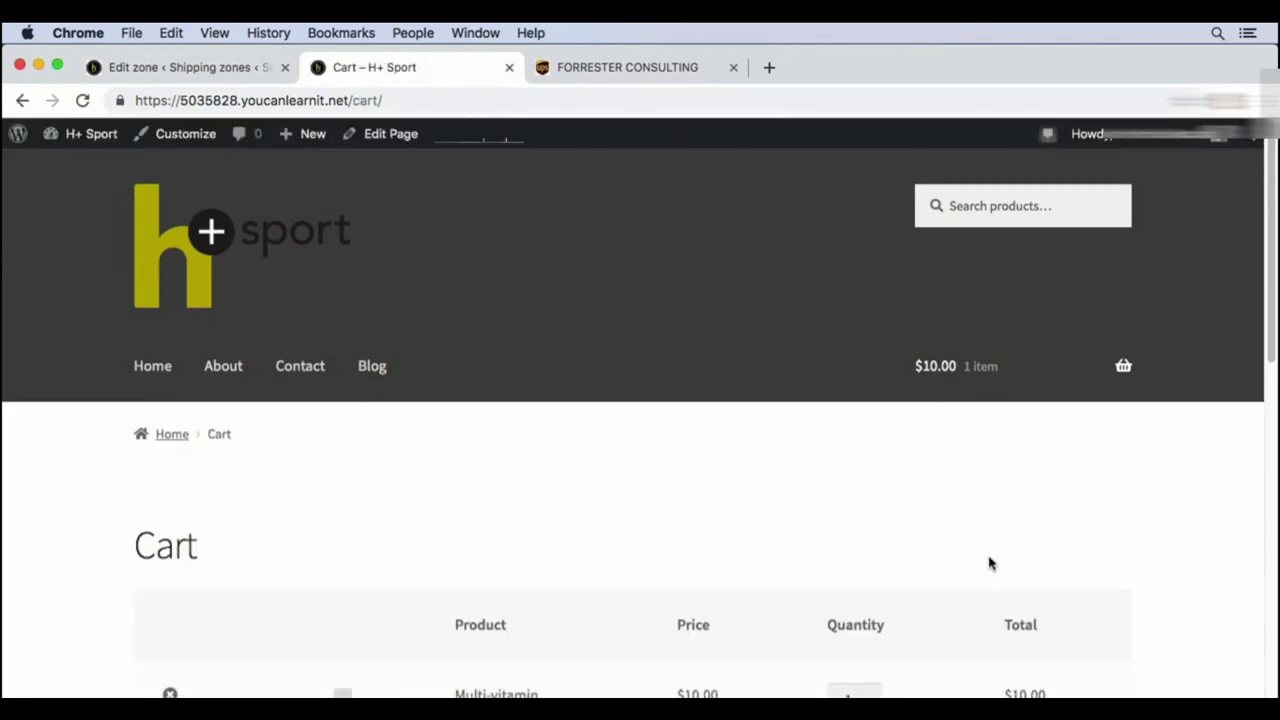
scroll(992, 560, "down", 5)
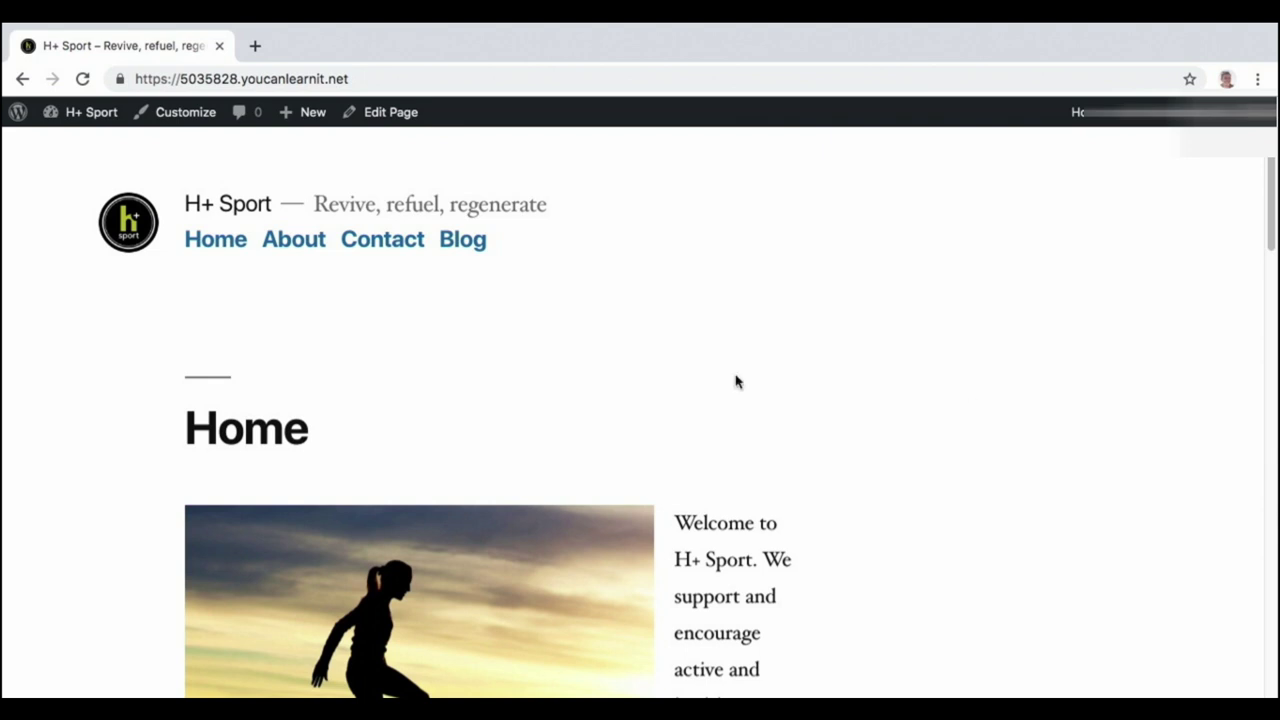
View the site's About and Contact pages, then return to About and examine its comment form below the content.
left_click(325, 248)
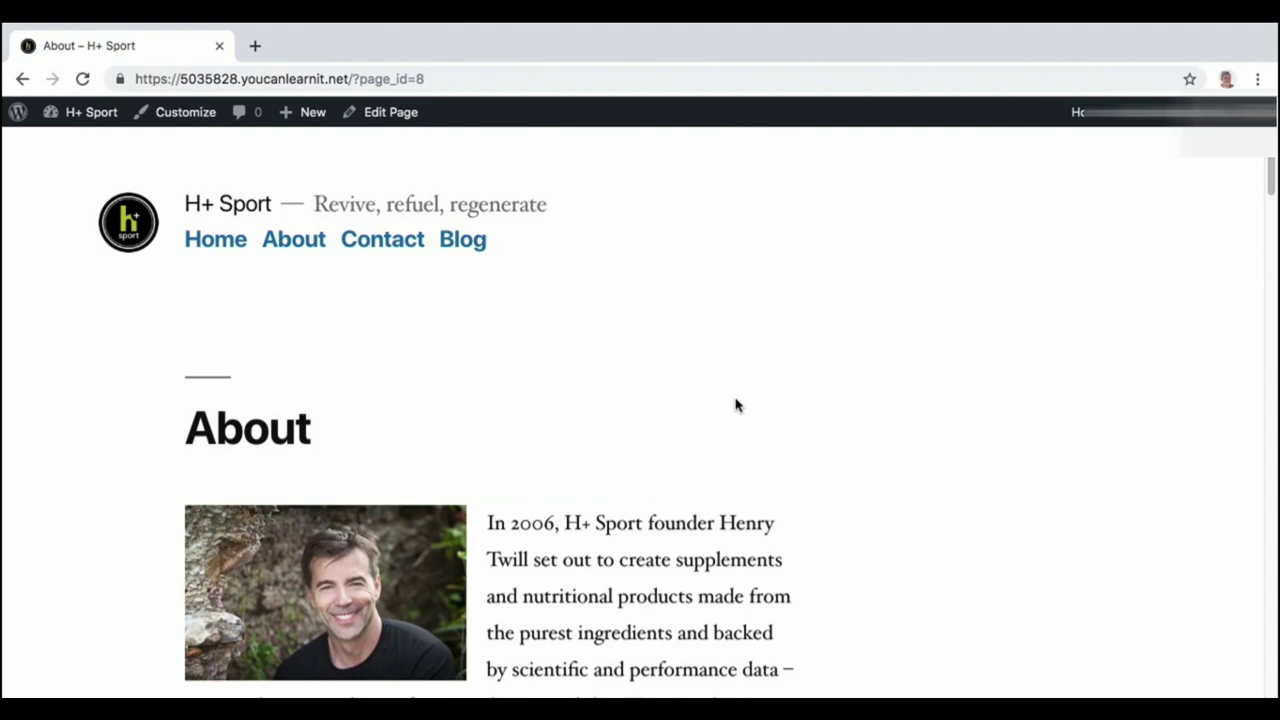
left_click(383, 246)
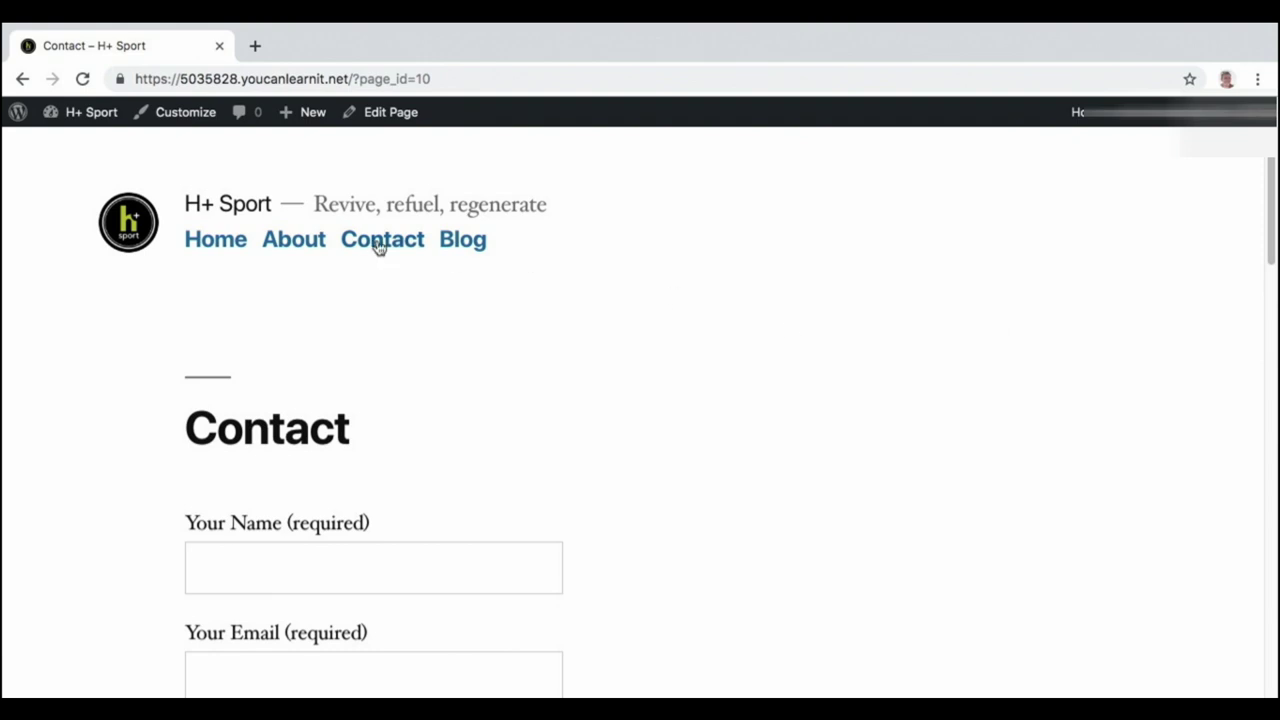
left_click(300, 240)
scroll(790, 362, "down", 5)
scroll(790, 362, "down", 15)
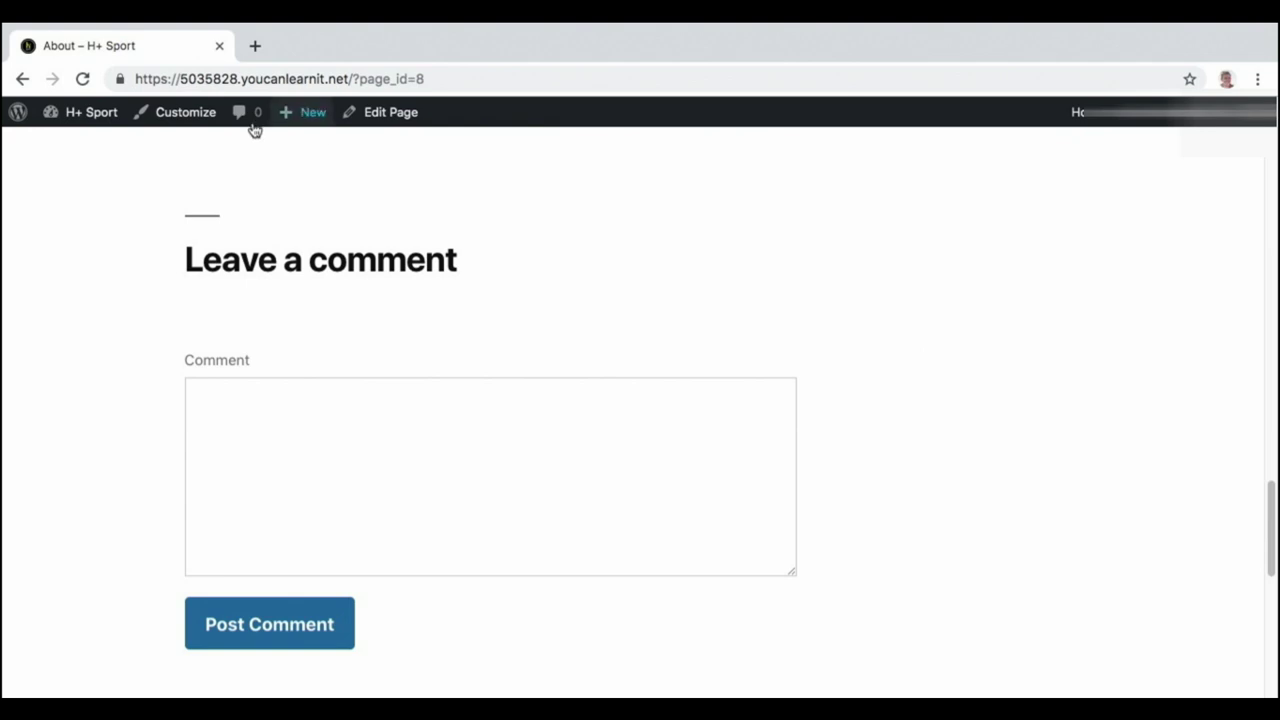
From the site's dashboard, open all pages in the page list together for bulk editing.
left_click(92, 113)
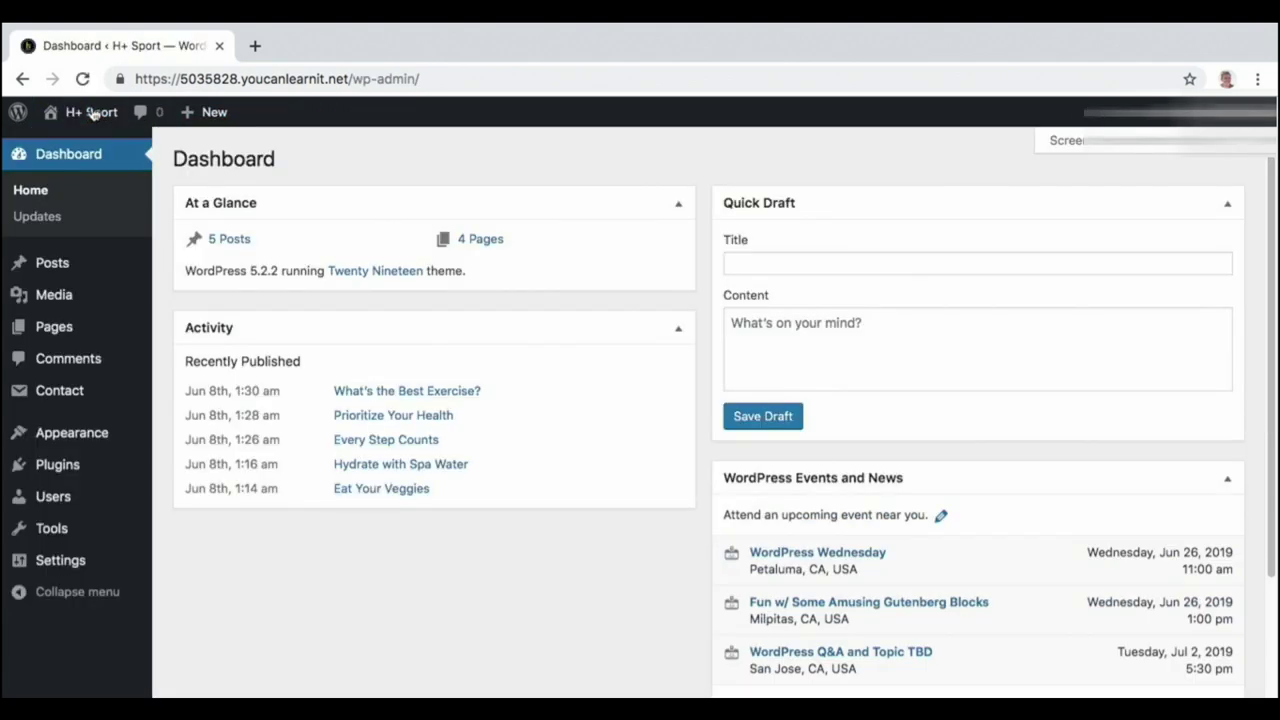
left_click(71, 331)
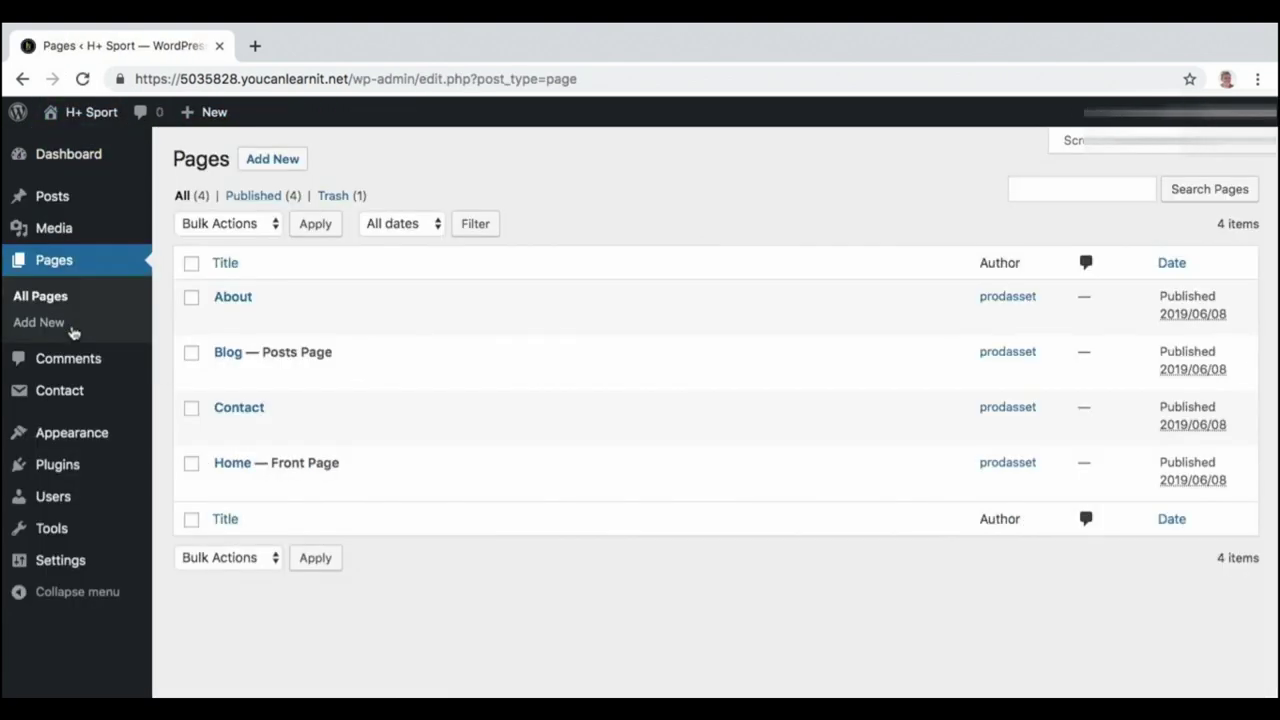
left_click(191, 264)
left_click(242, 230)
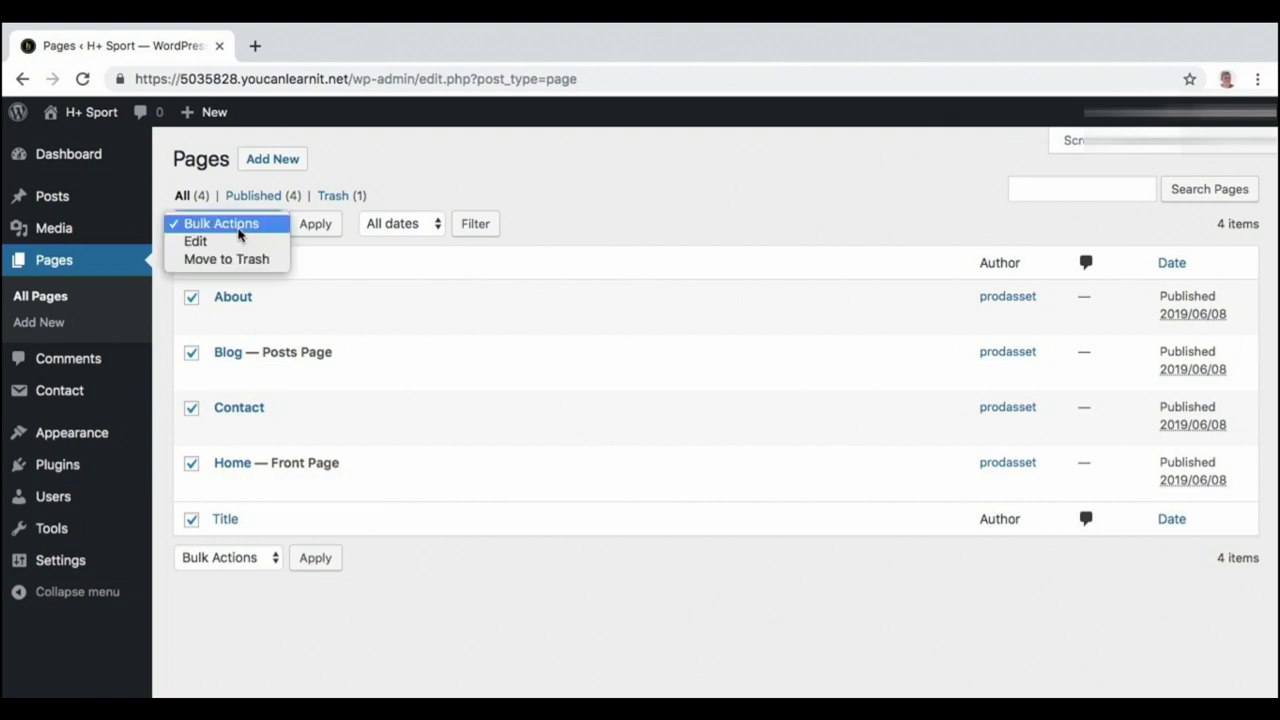
left_click(249, 243)
left_click(306, 232)
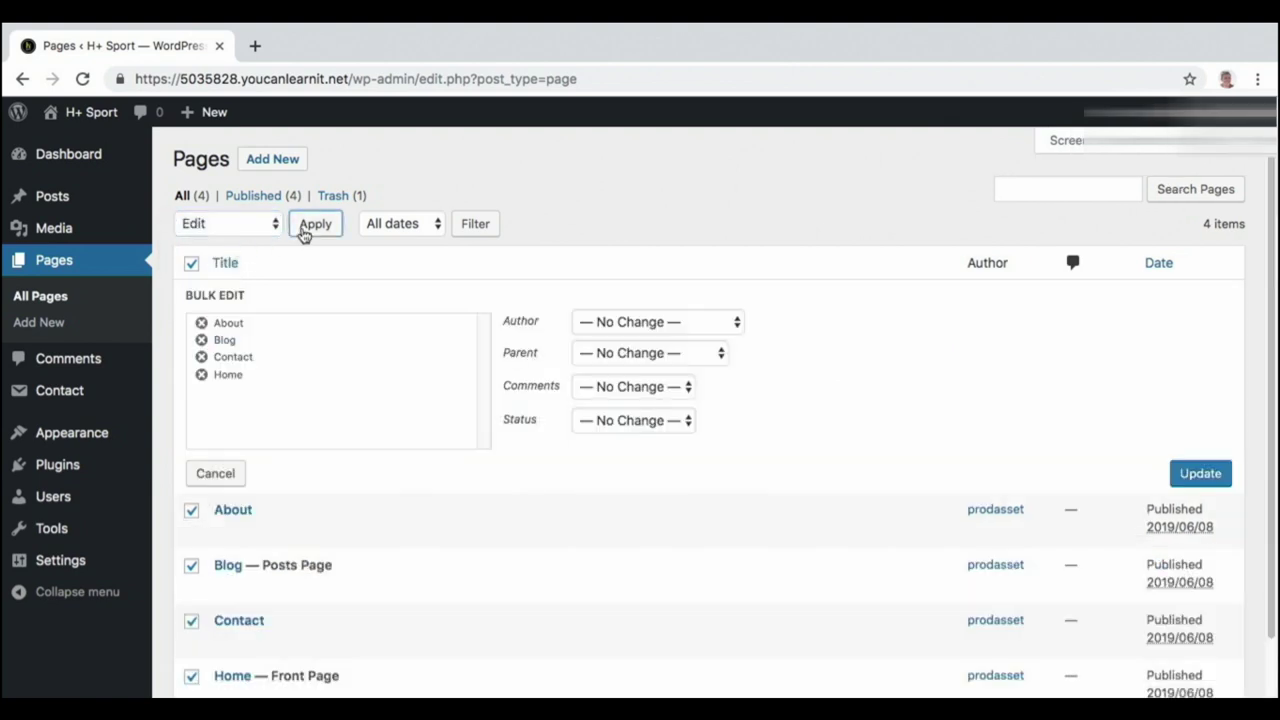
Set comments to Do not allow for all the selected pages and update them.
left_click(603, 390)
left_click(603, 422)
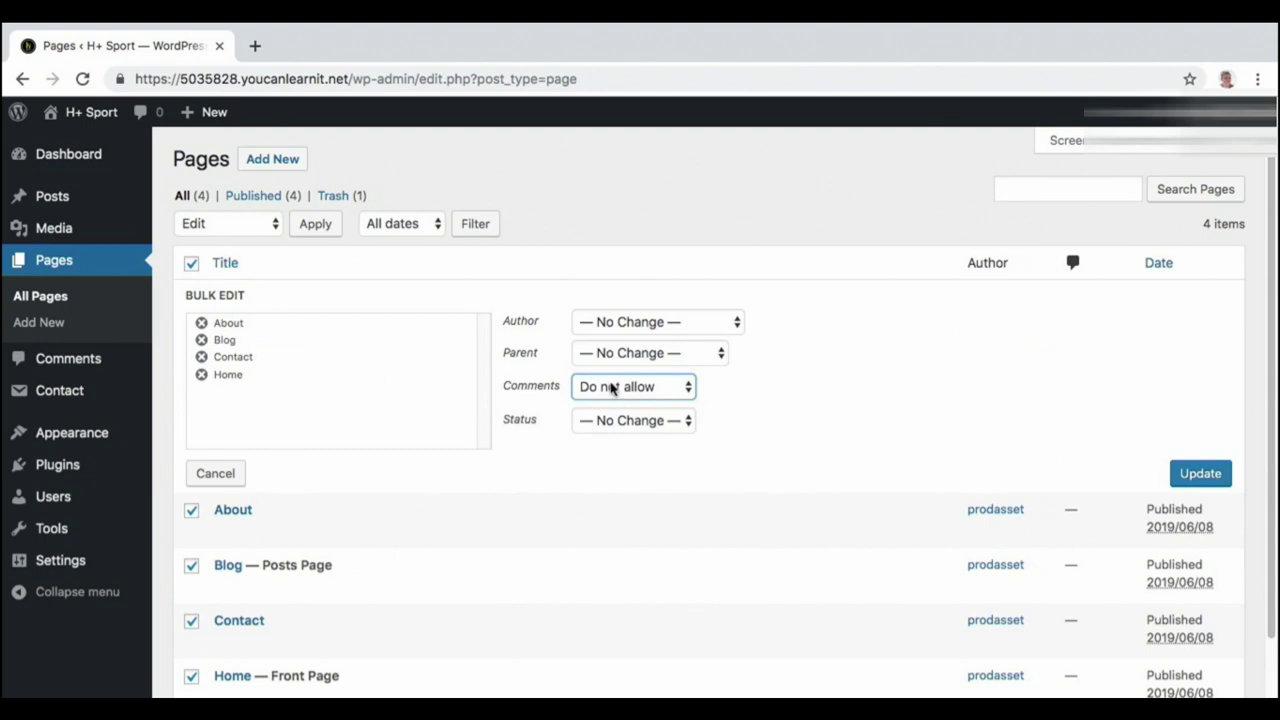
left_click(1201, 473)
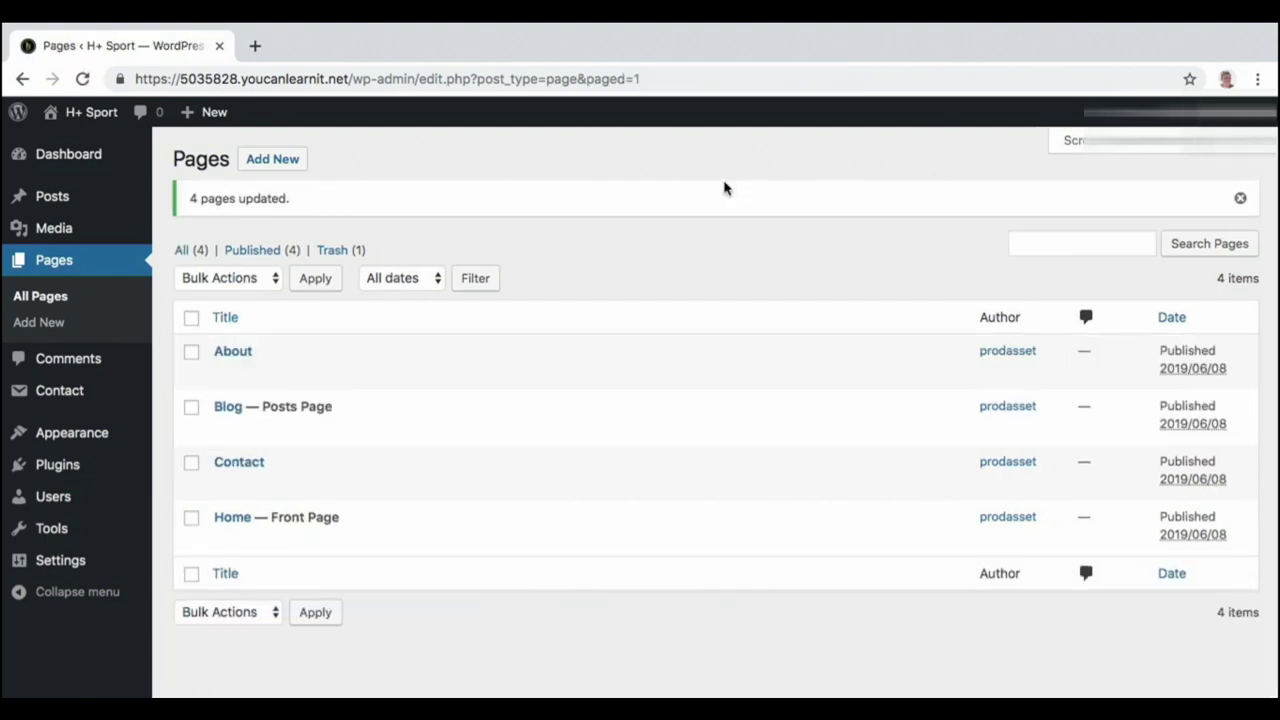
View the About page in a separate browser tab and check the area below its content for a comment form.
right_click(372, 374)
left_click(460, 383)
key("ctrl+Tab")
scroll(500, 375, "down", 20)
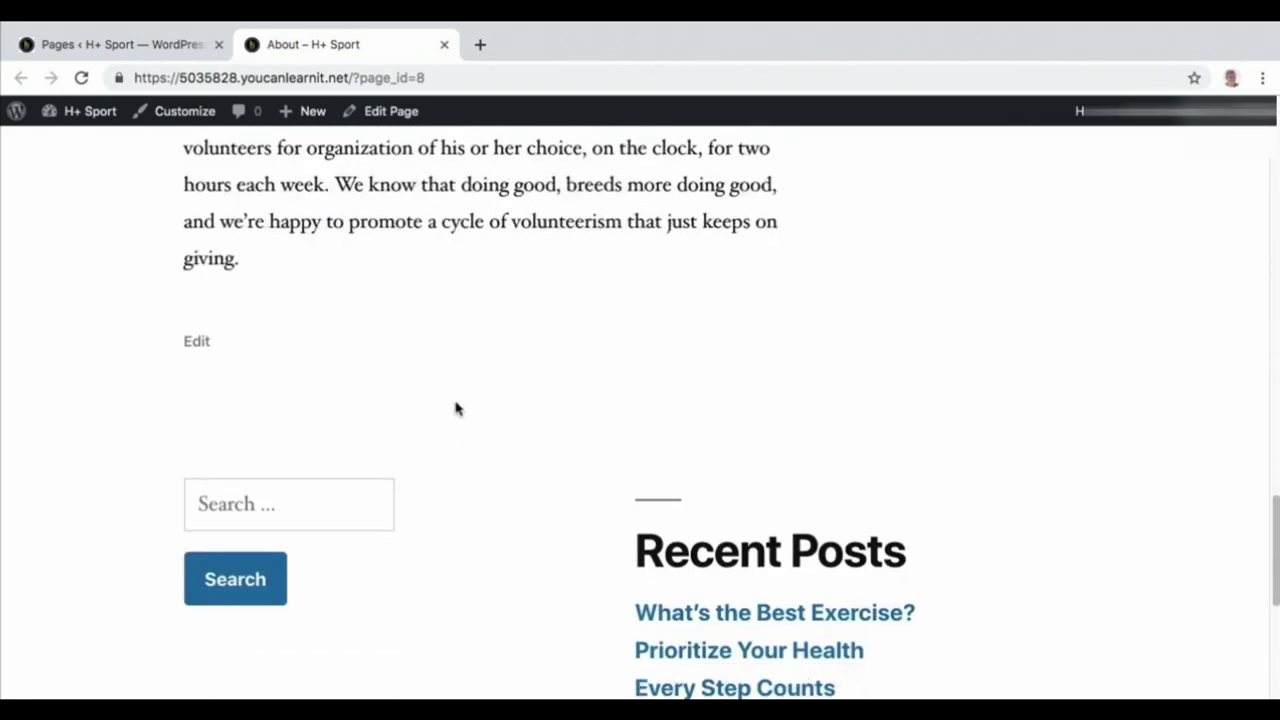
scroll(486, 434, "up", 20)
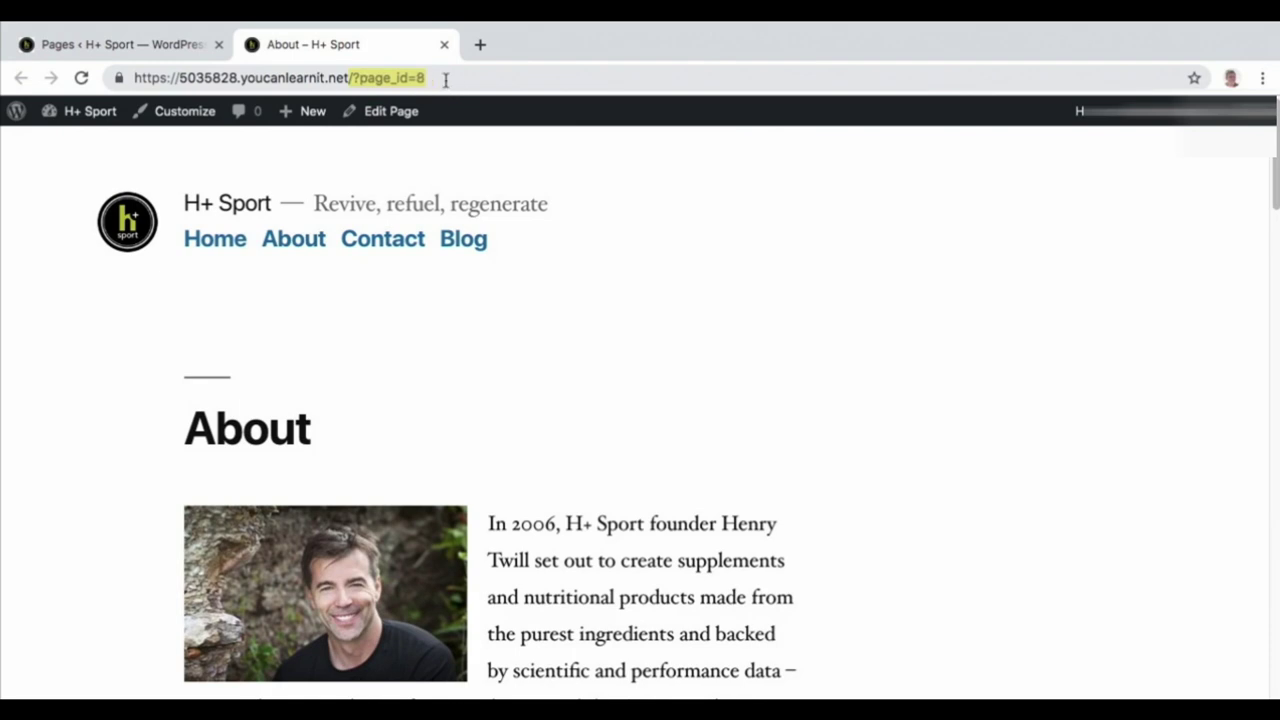
Change the site's permalink structure to Day and name, save it, and reload the About page to check its address.
left_click(185, 44)
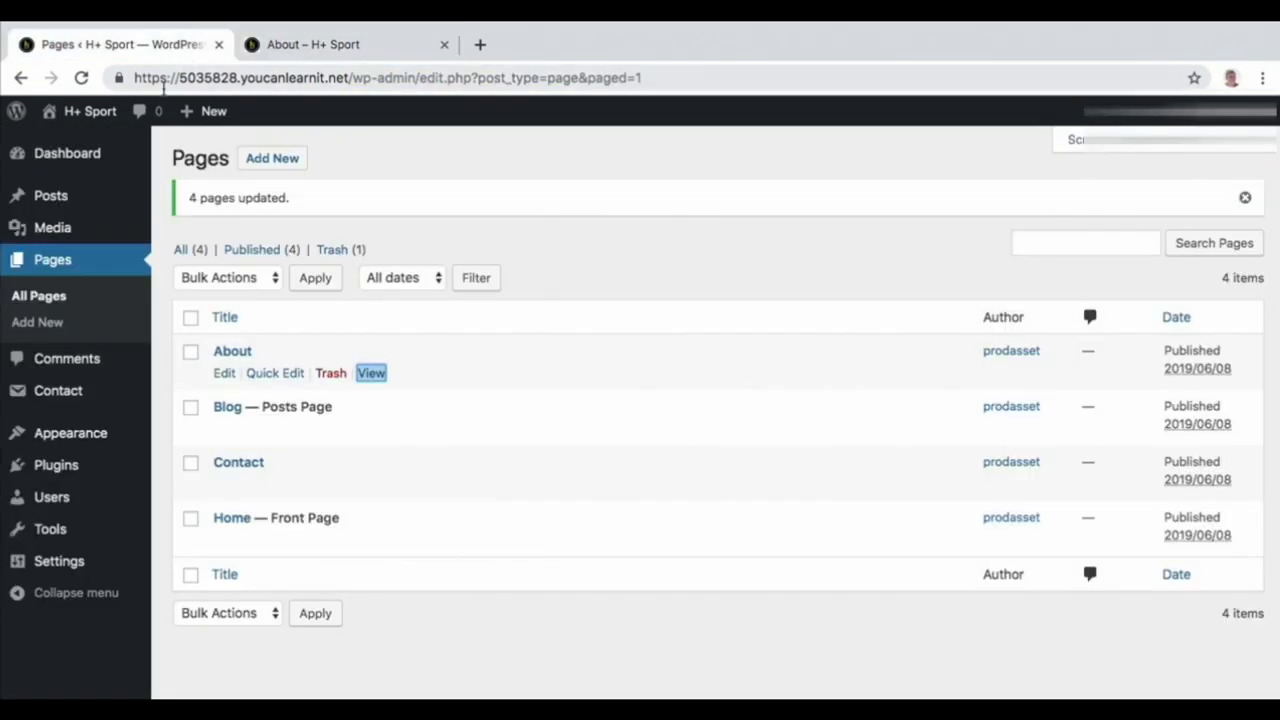
mouse_move(86, 560)
left_click(196, 627)
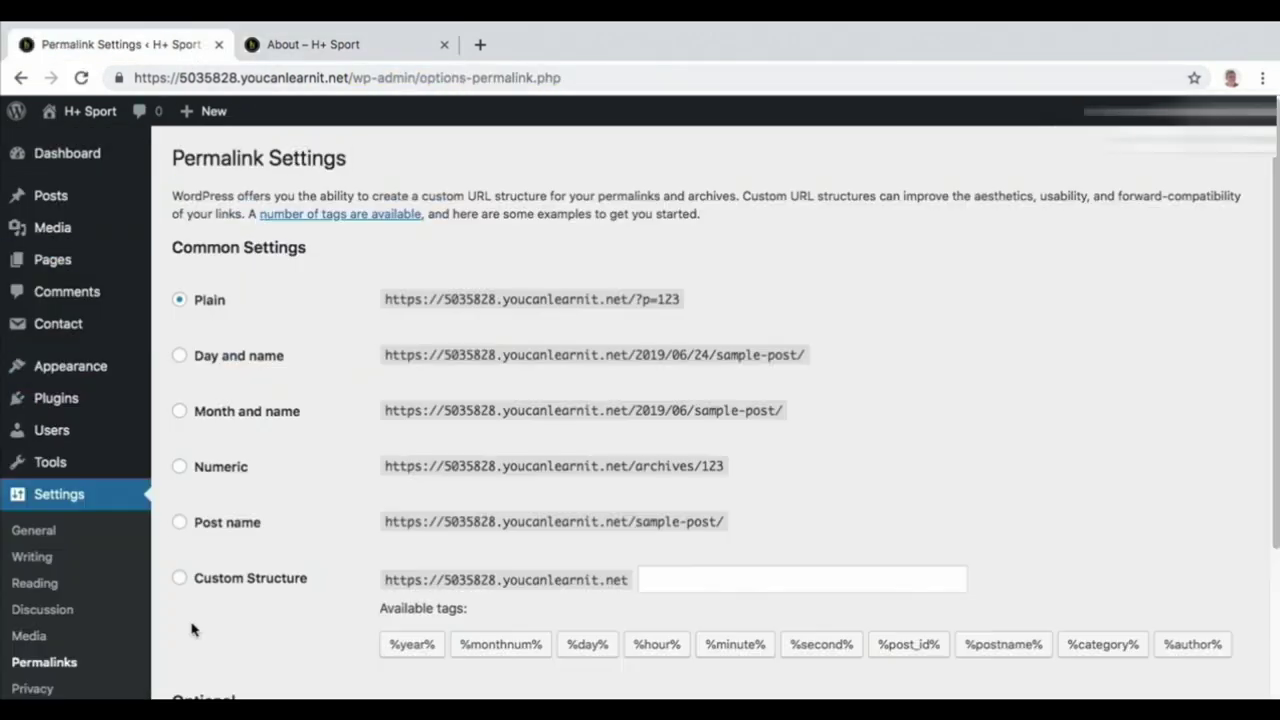
left_click(230, 362)
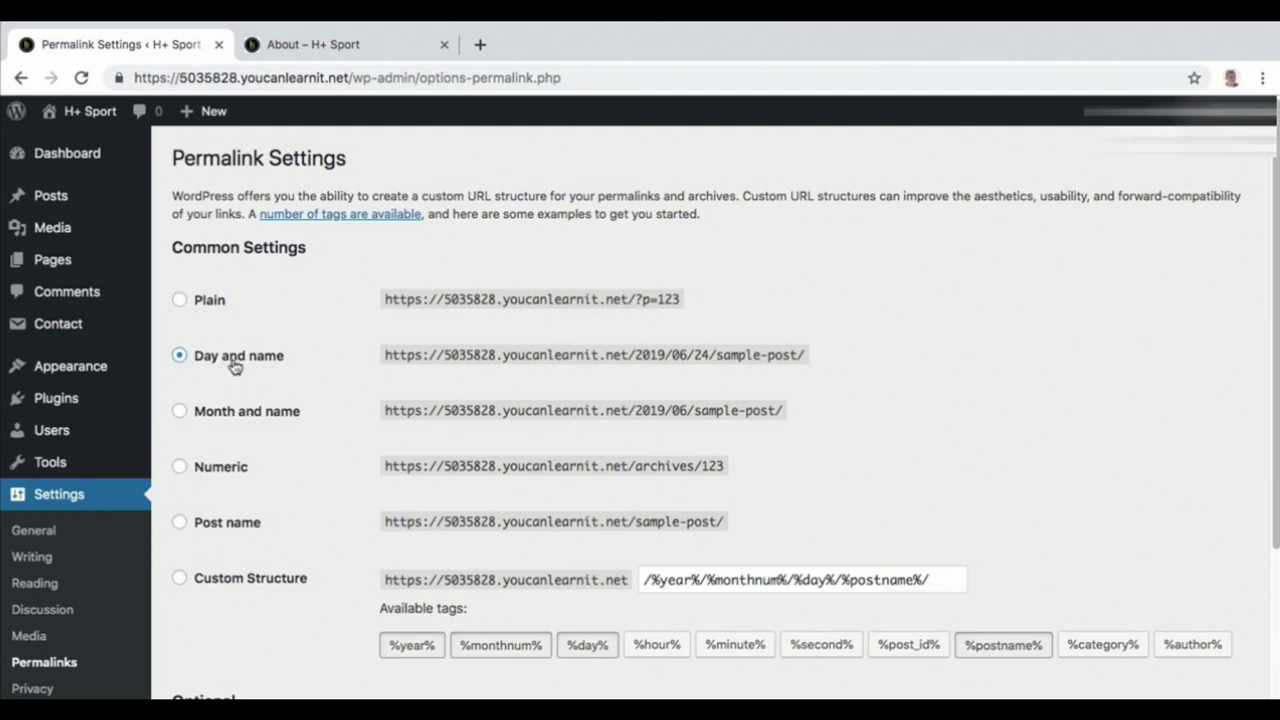
scroll(240, 365, "down", 5)
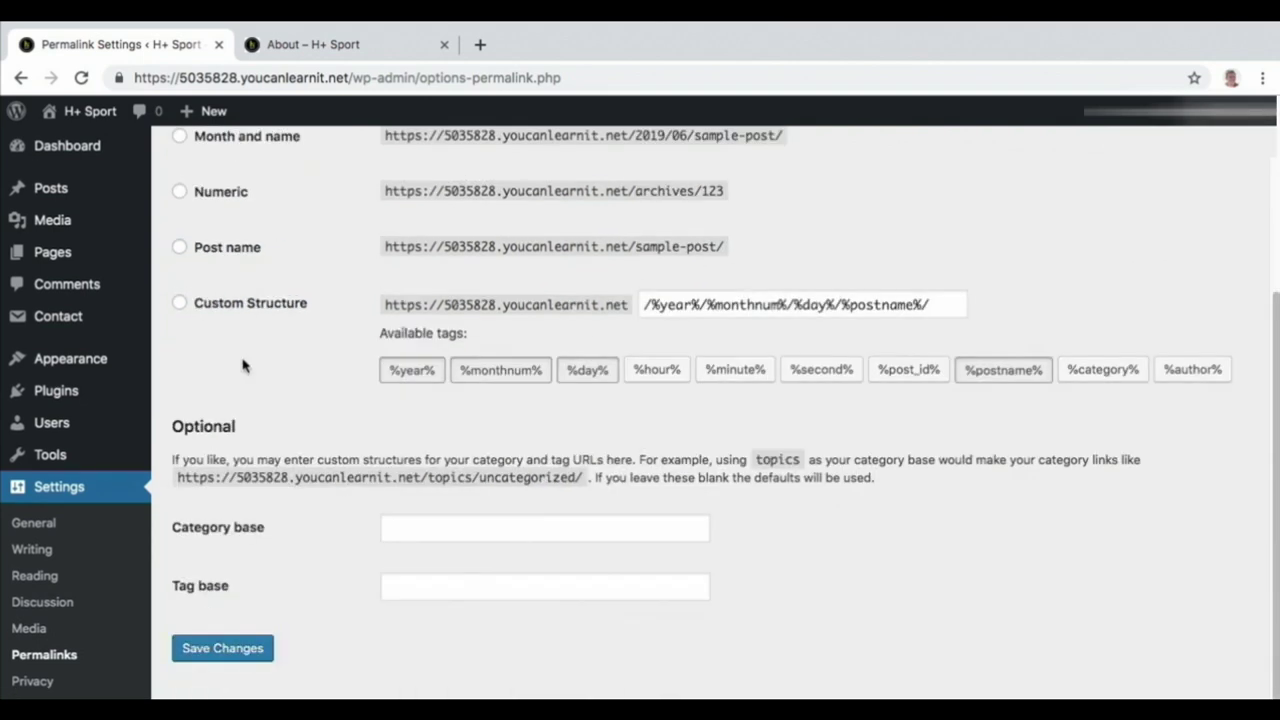
left_click(235, 652)
left_click(337, 43)
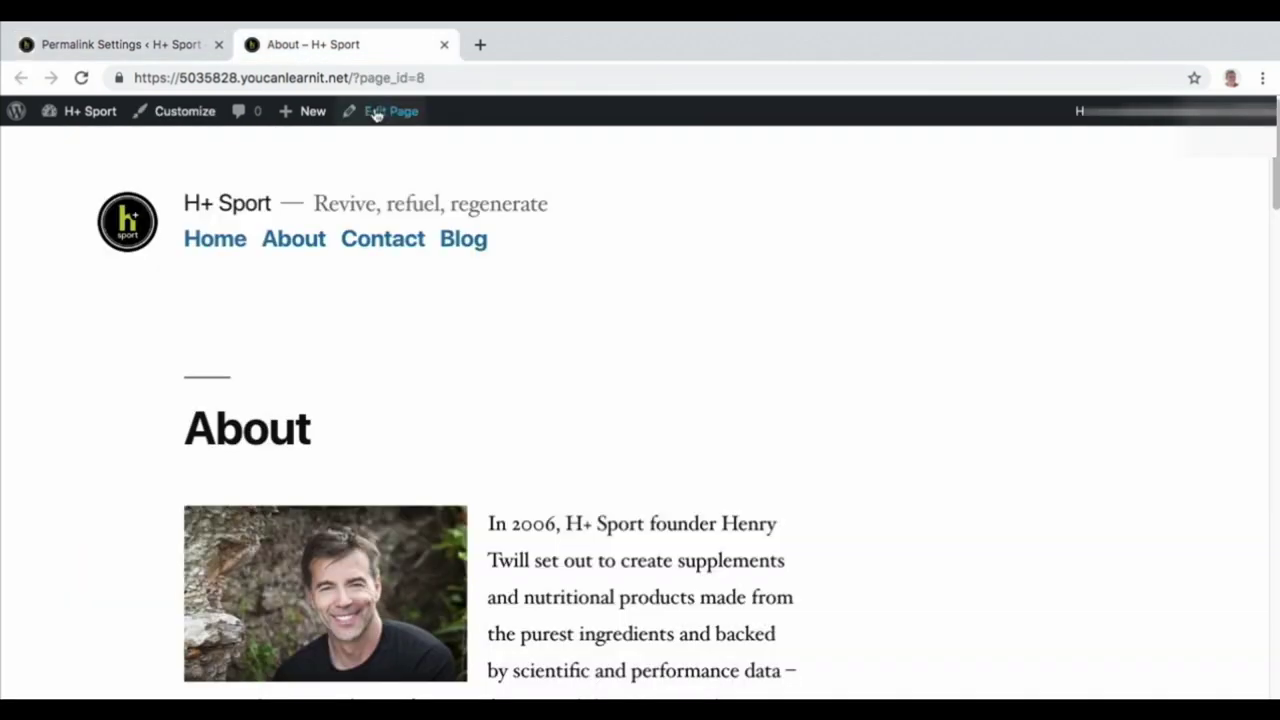
key("super+r")
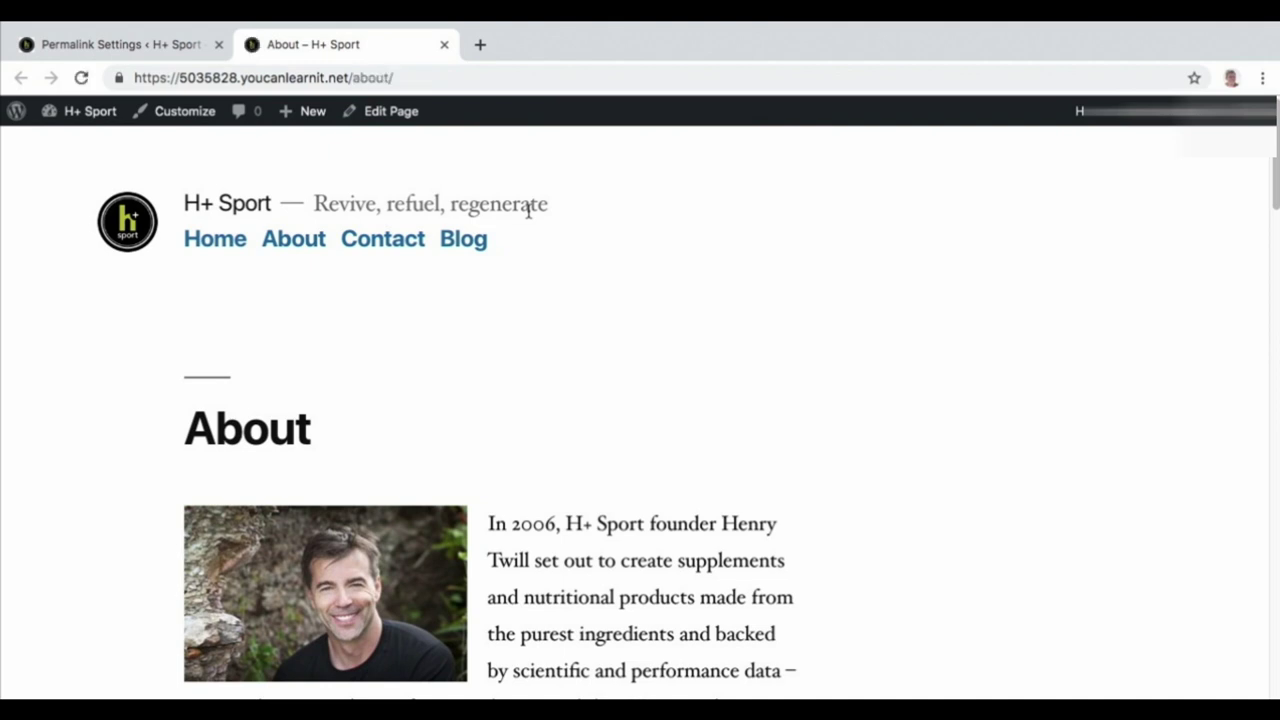